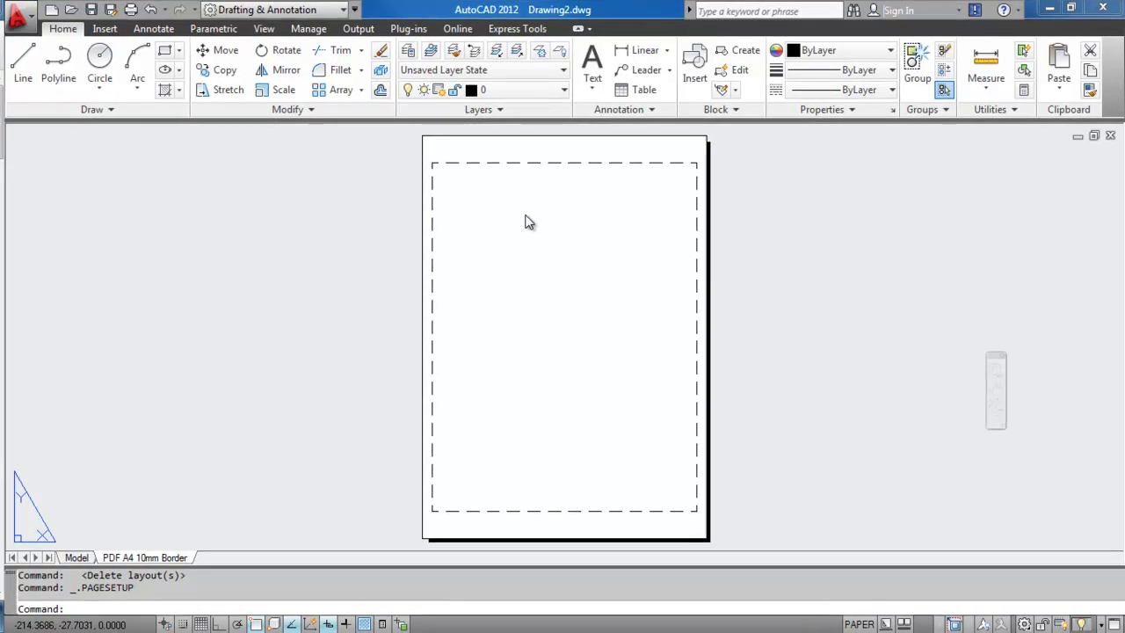
# Step: Bring up the right-click menu on the PDF A4 10mm Border layout tab
pyautogui.moveTo(514, 225); pyautogui.dragTo(502, 225, button='middle')
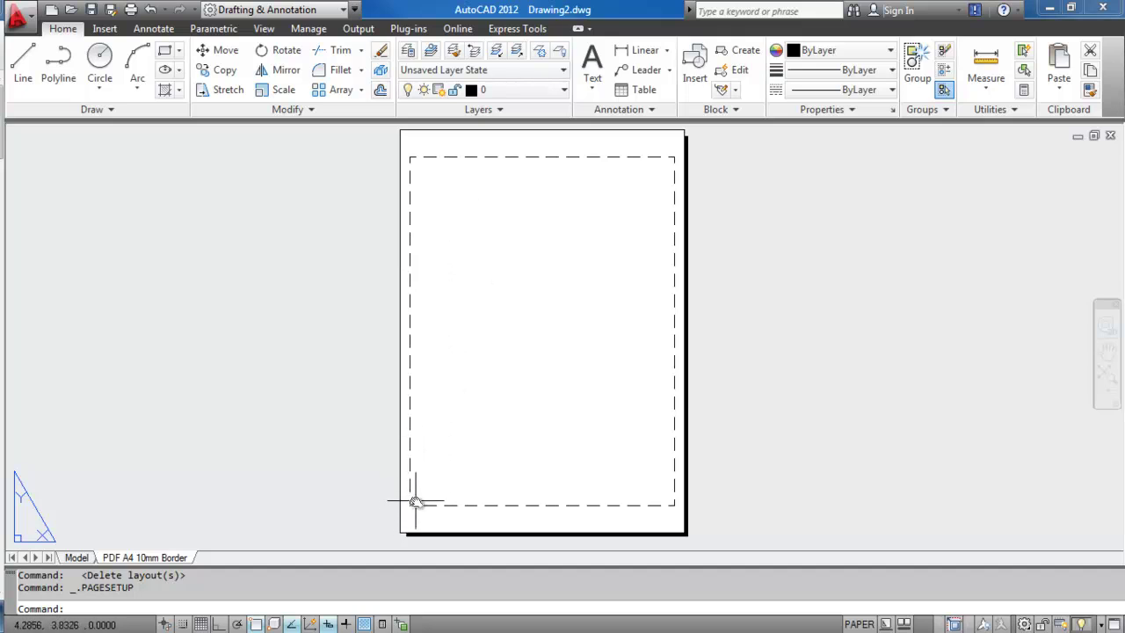
pyautogui.rightClick(149, 558)
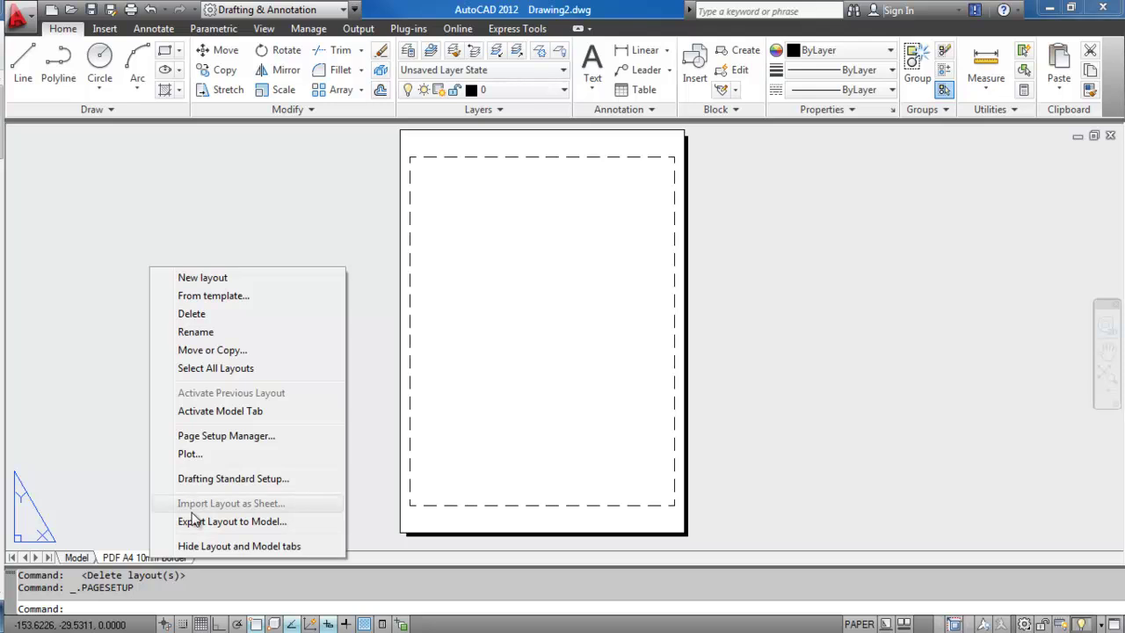
# Step: Set the layout's page setup to DWG To PDF.pc3 with ISO A4 (210 x 297 MM) paper
pyautogui.click(222, 437)
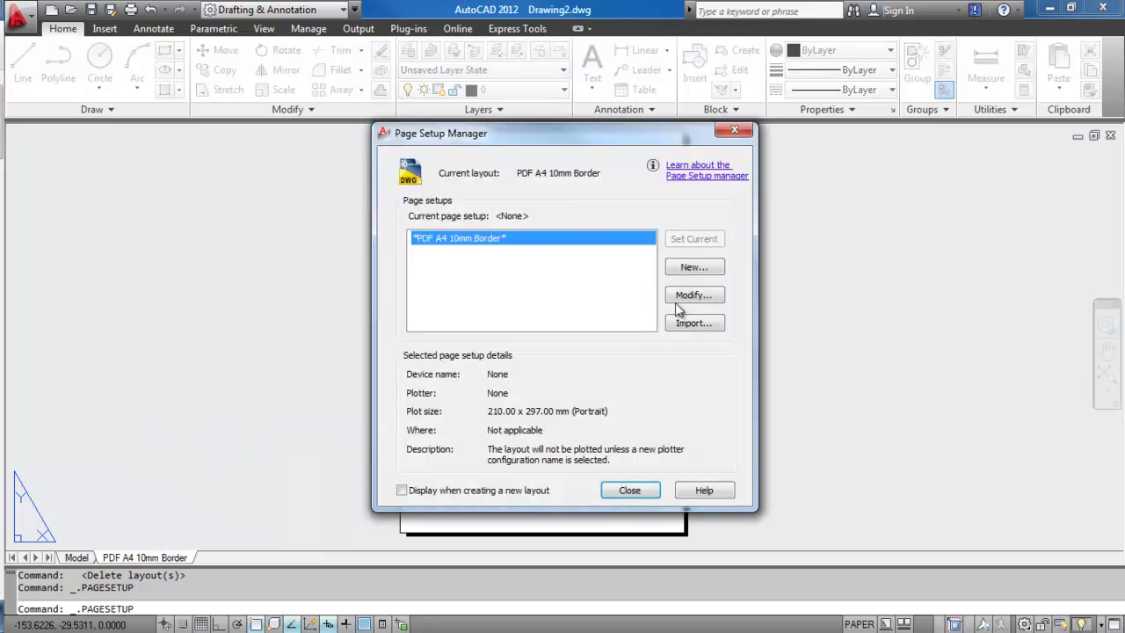
pyautogui.click(694, 295)
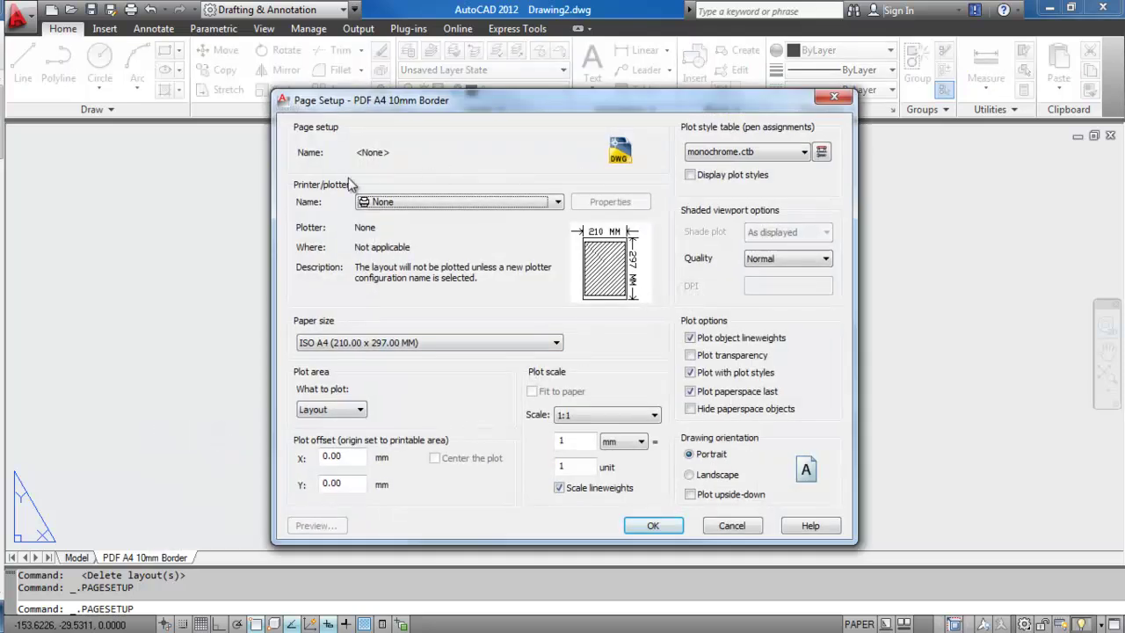
pyautogui.click(467, 204)
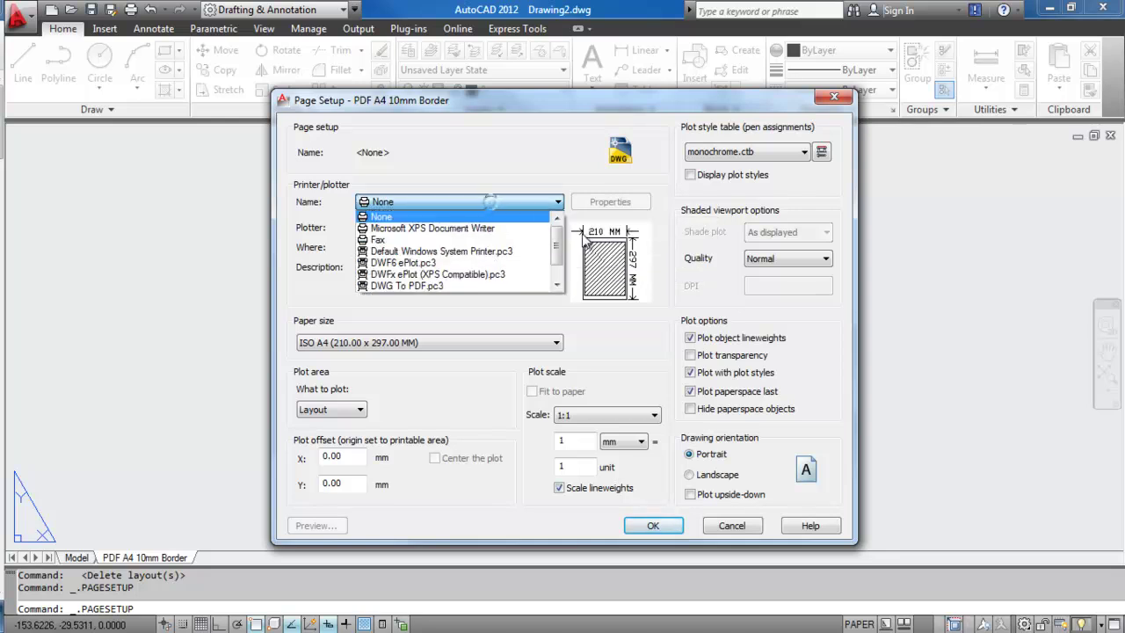
pyautogui.moveTo(558, 242); pyautogui.dragTo(559, 259)
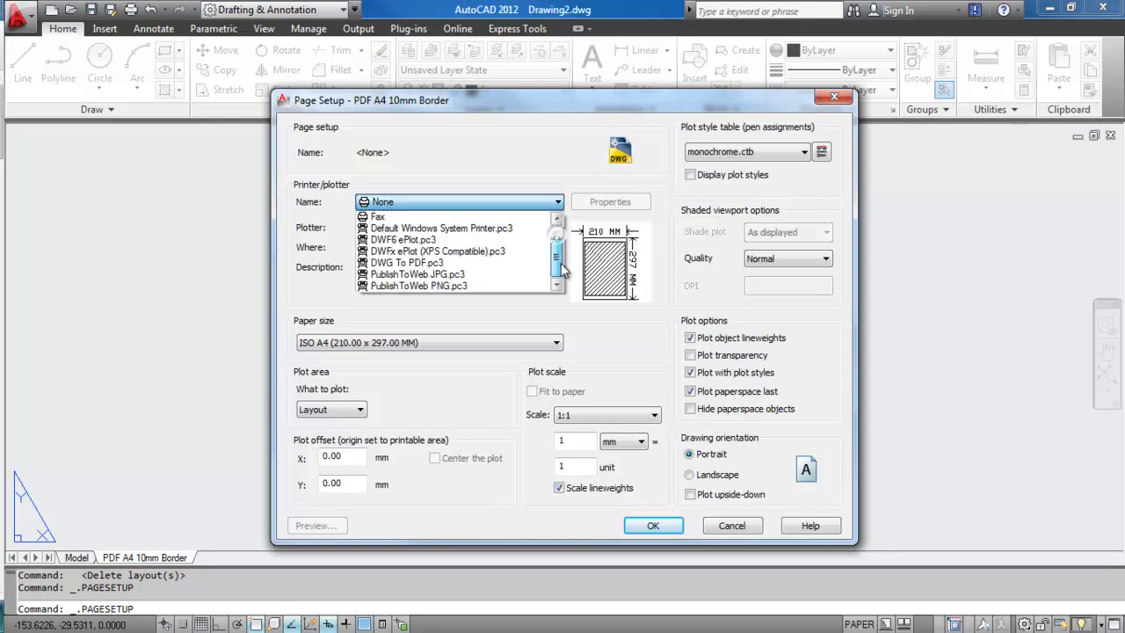
pyautogui.click(419, 264)
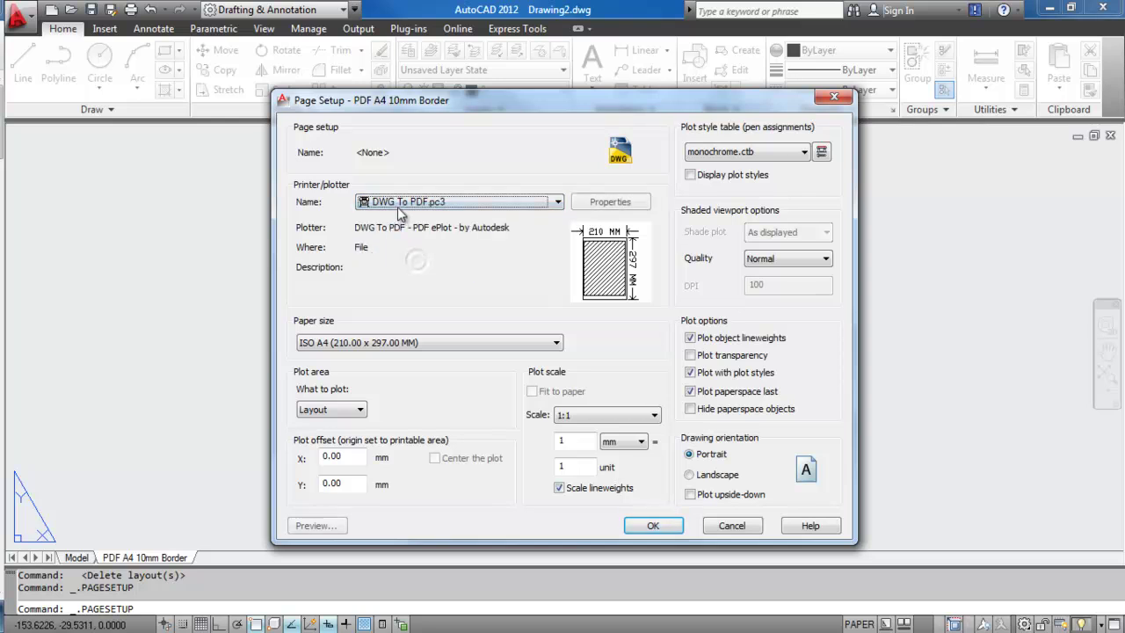
pyautogui.click(435, 343)
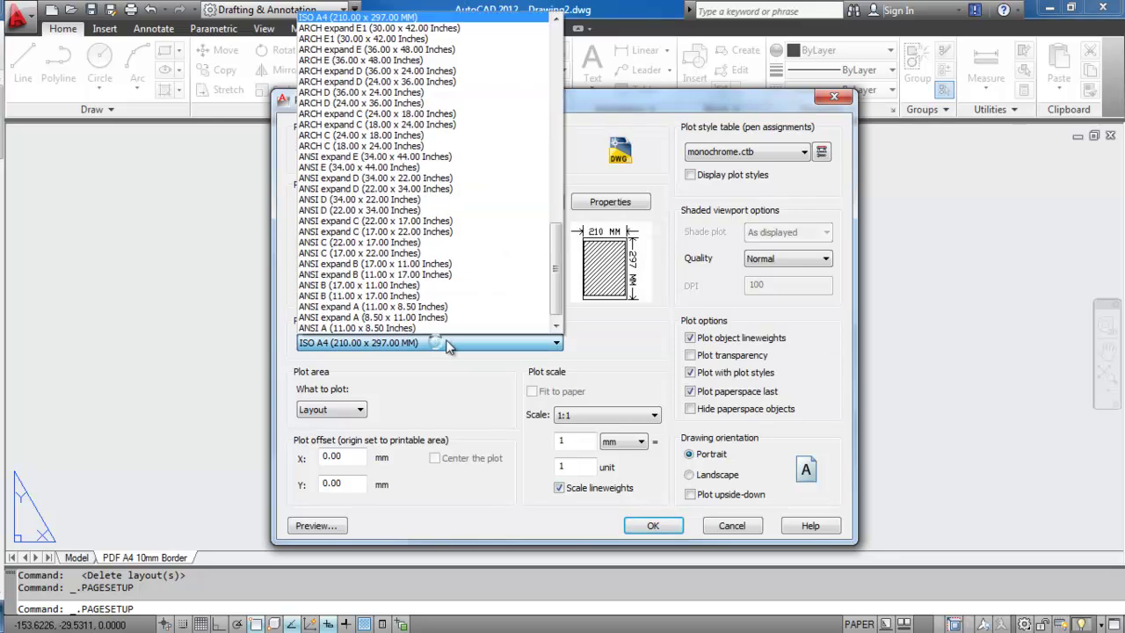
pyautogui.scroll(-5, 527, 281)
pyautogui.moveTo(556, 274); pyautogui.dragTo(557, 246)
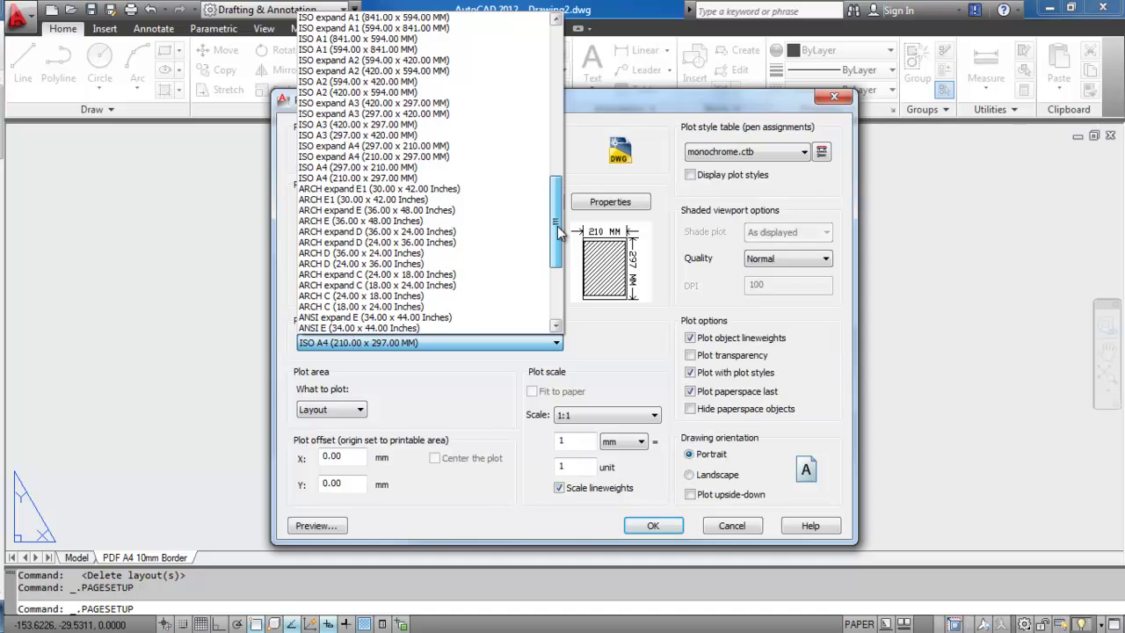
pyautogui.moveTo(557, 246); pyautogui.dragTo(557, 209)
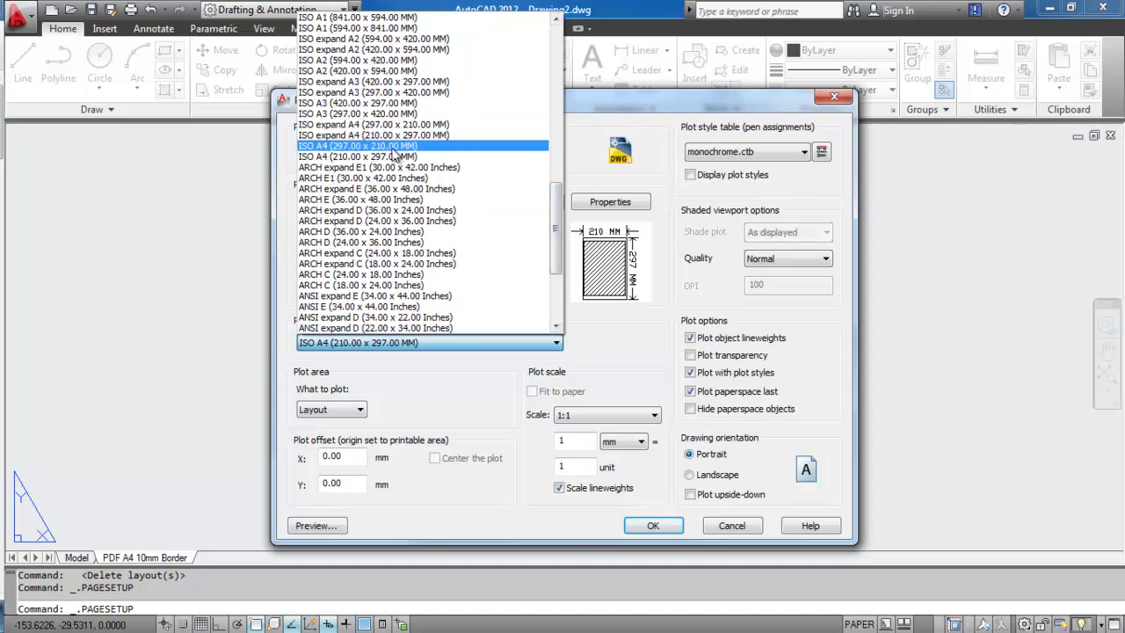
pyautogui.click(294, 153)
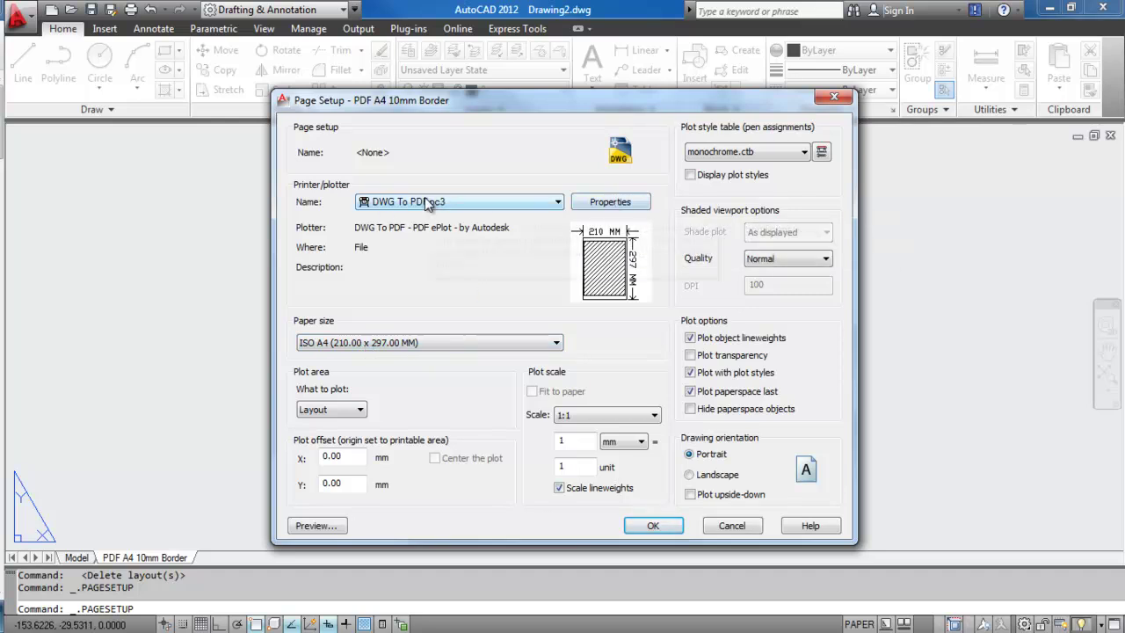
# Step: Add a DWG To PDF custom paper size starting from ISO A4 (210.00 x 297.00 MM)
pyautogui.click(611, 202)
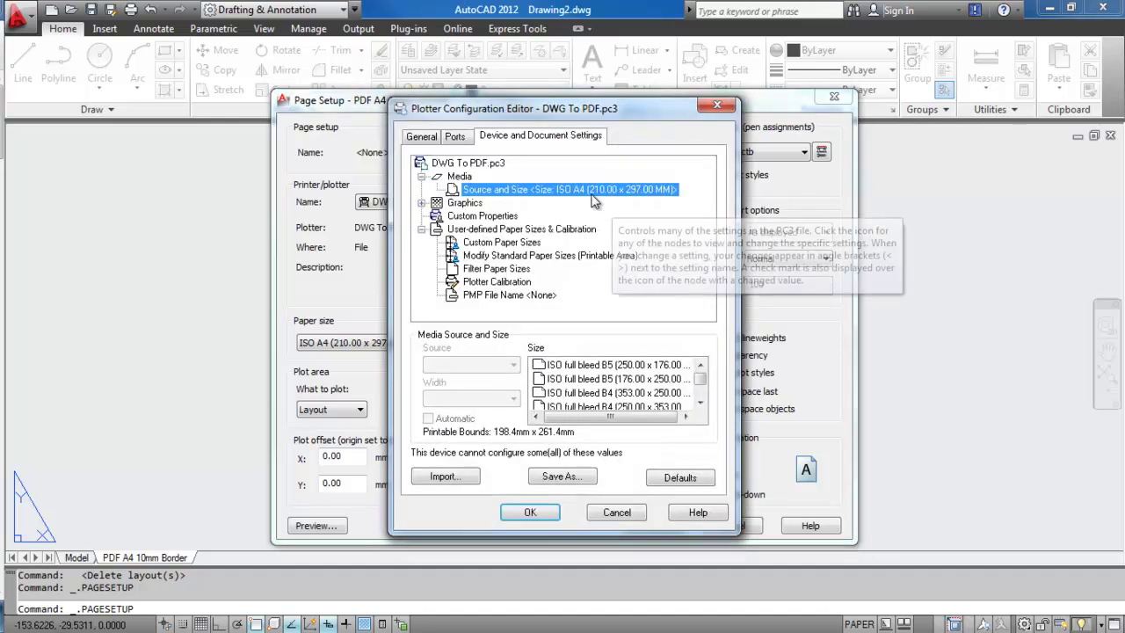
pyautogui.click(483, 244)
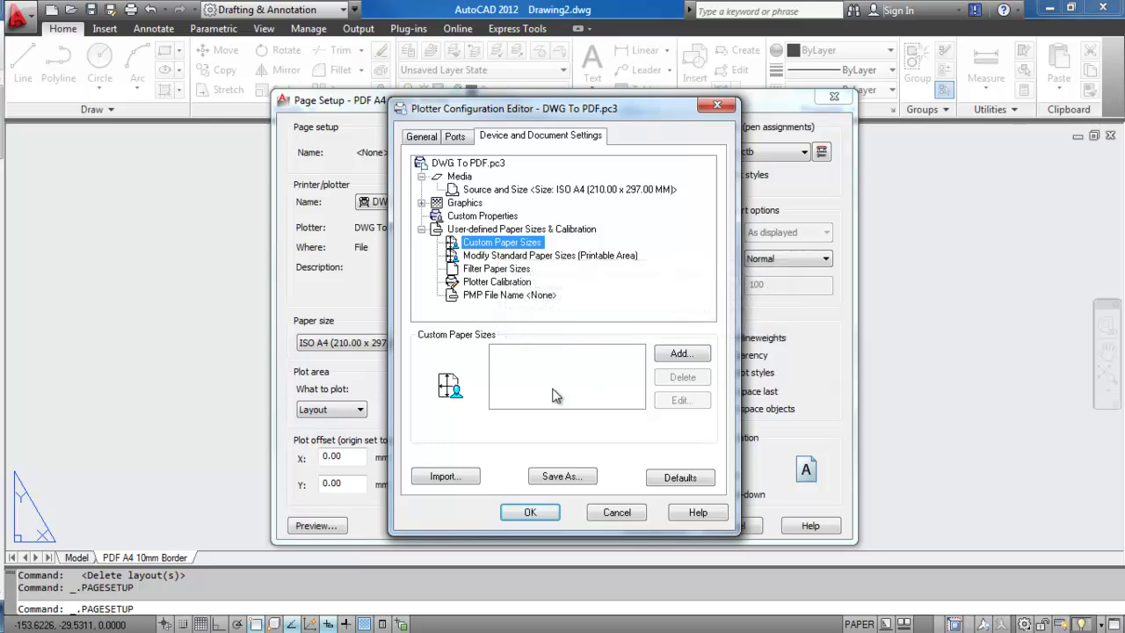
pyautogui.click(681, 354)
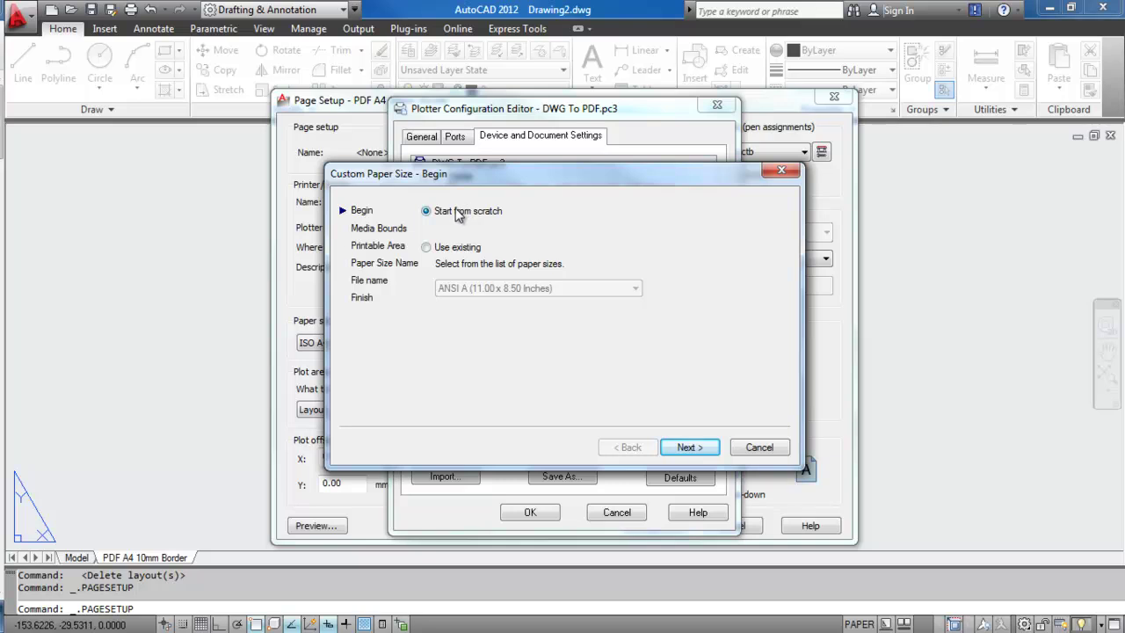
pyautogui.click(427, 247)
pyautogui.click(634, 288)
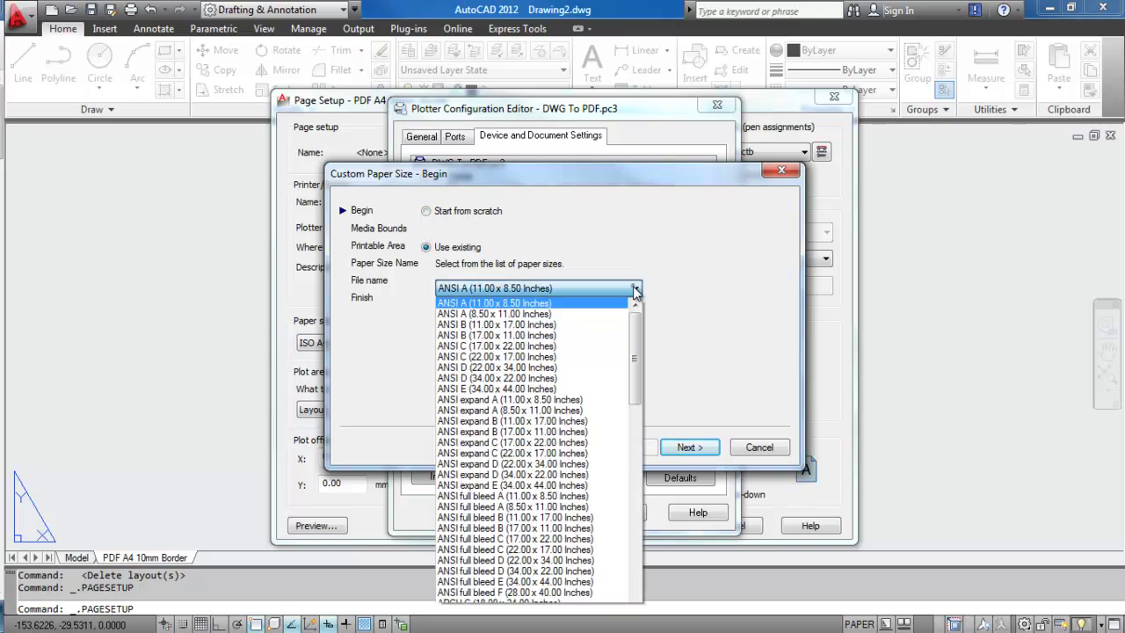
pyautogui.moveTo(636, 323); pyautogui.dragTo(639, 452)
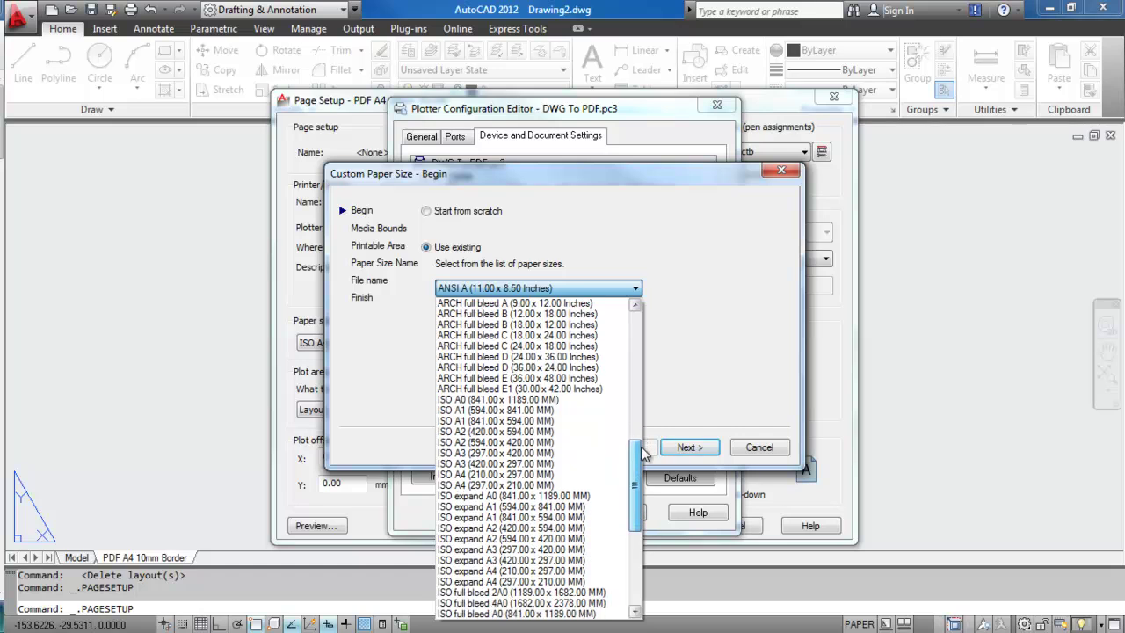
pyautogui.click(490, 474)
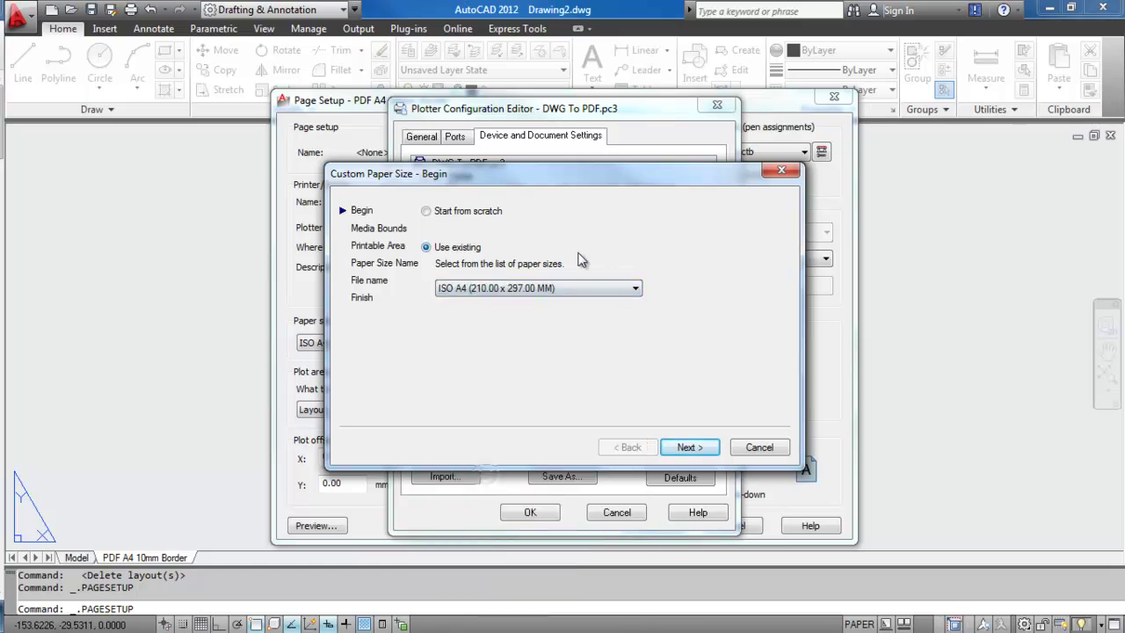
# Step: Keep the 210 × 297 mm media bounds and set top, bottom, left and right margins to 10
pyautogui.click(708, 449)
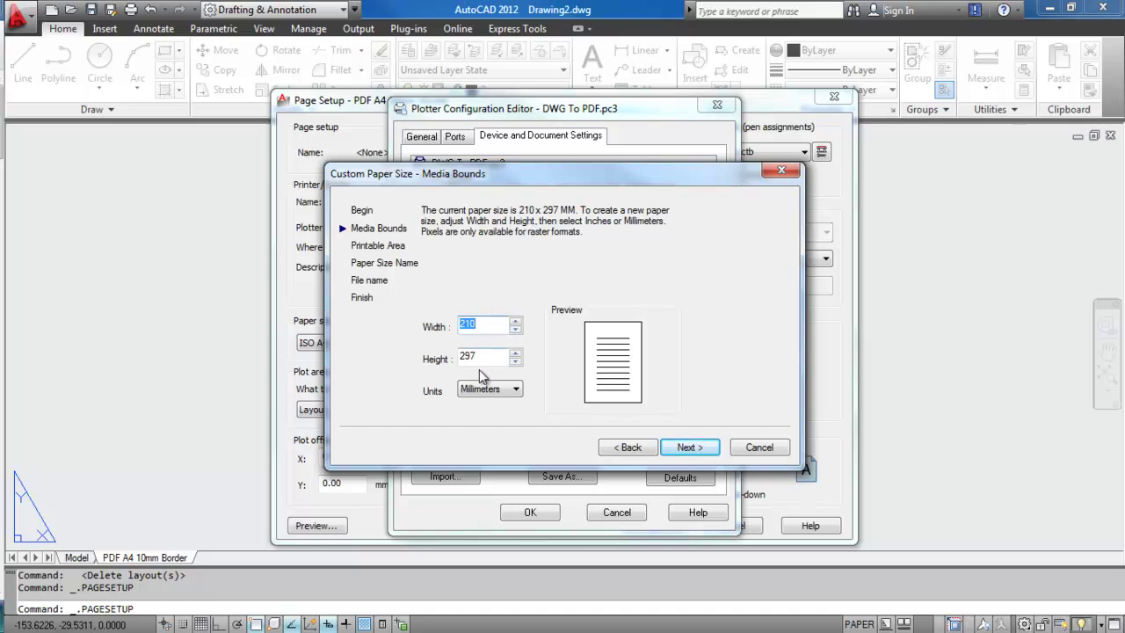
pyautogui.click(692, 448)
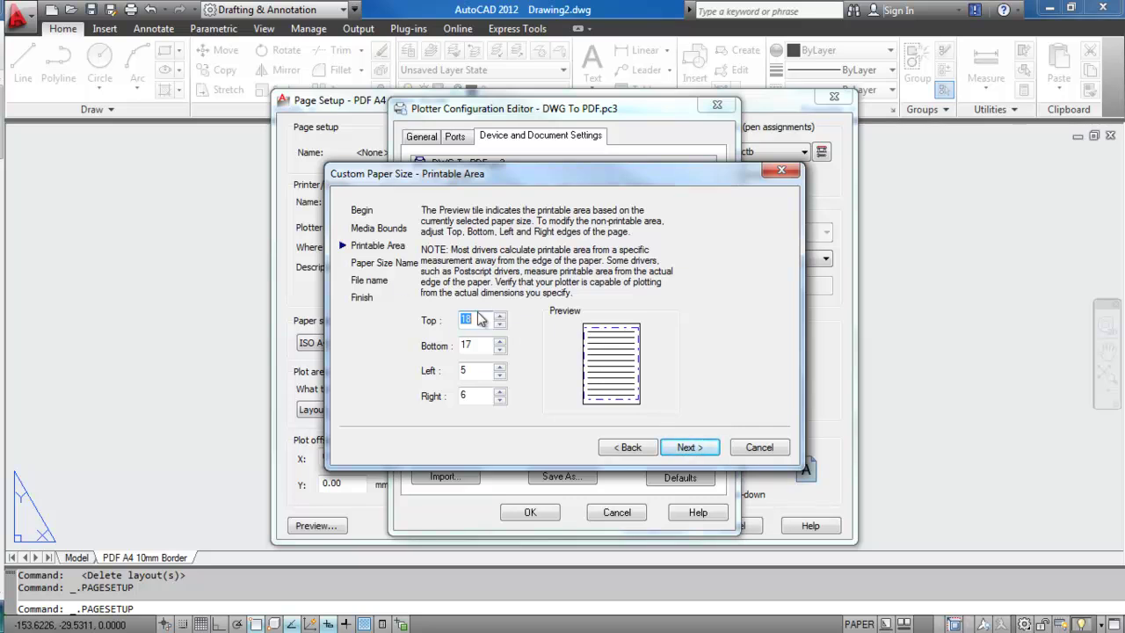
pyautogui.write('10\t10')
pyautogui.press('Tab')
pyautogui.write('10')
pyautogui.press('Tab')
pyautogui.write('10')
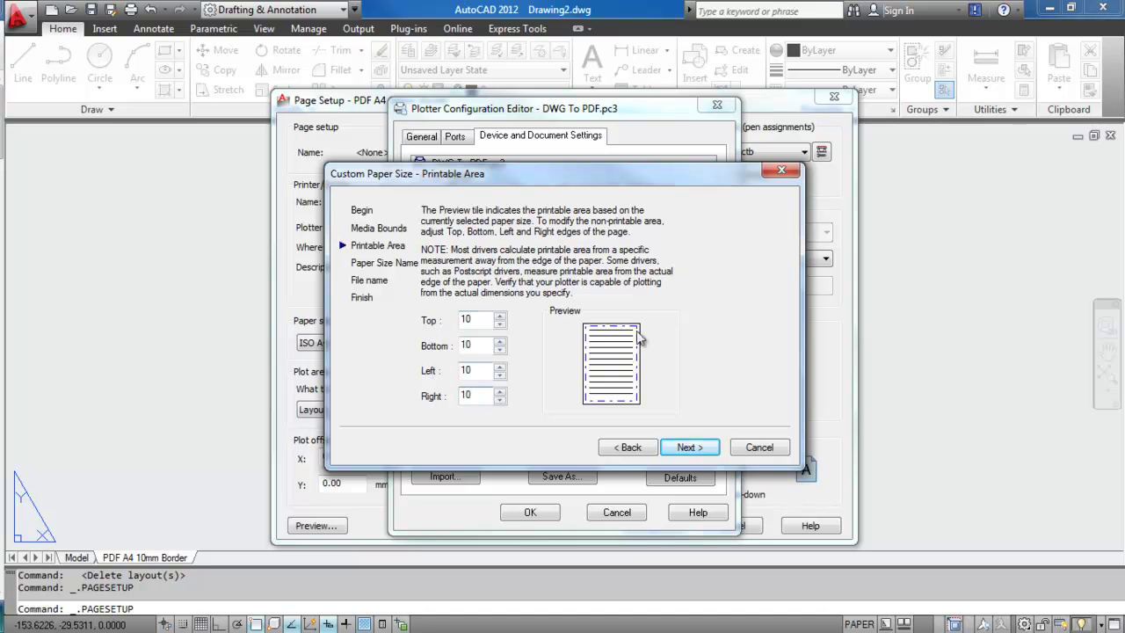
# Step: Name the custom paper size 'PDF A4 10mm border' and continue to the PMP file step
pyautogui.click(692, 448)
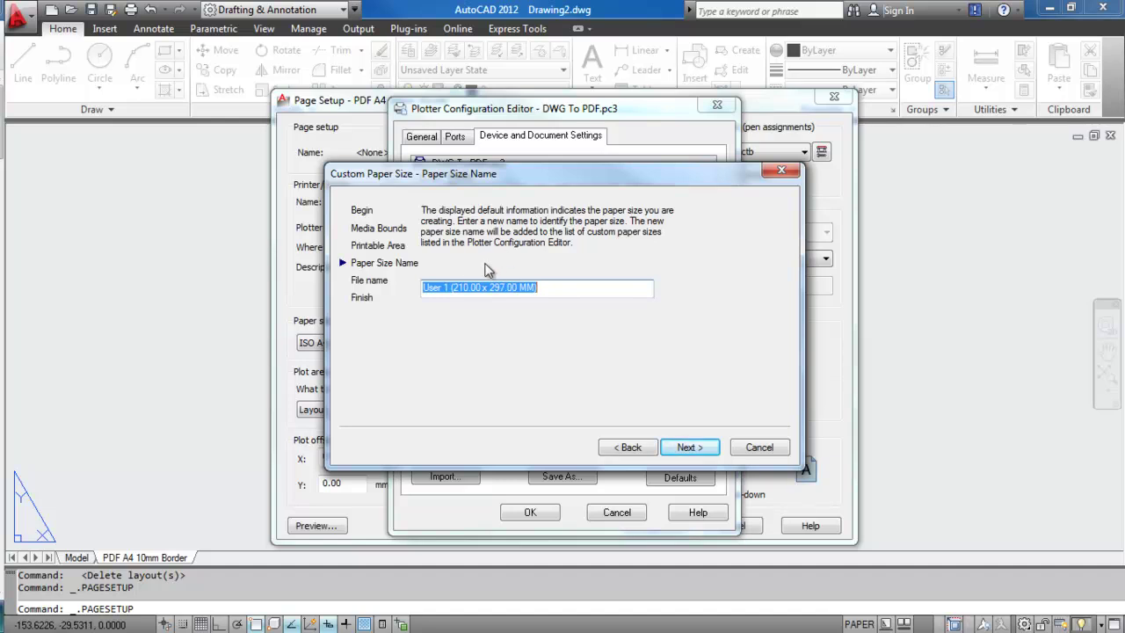
pyautogui.write('PDF A4 10')
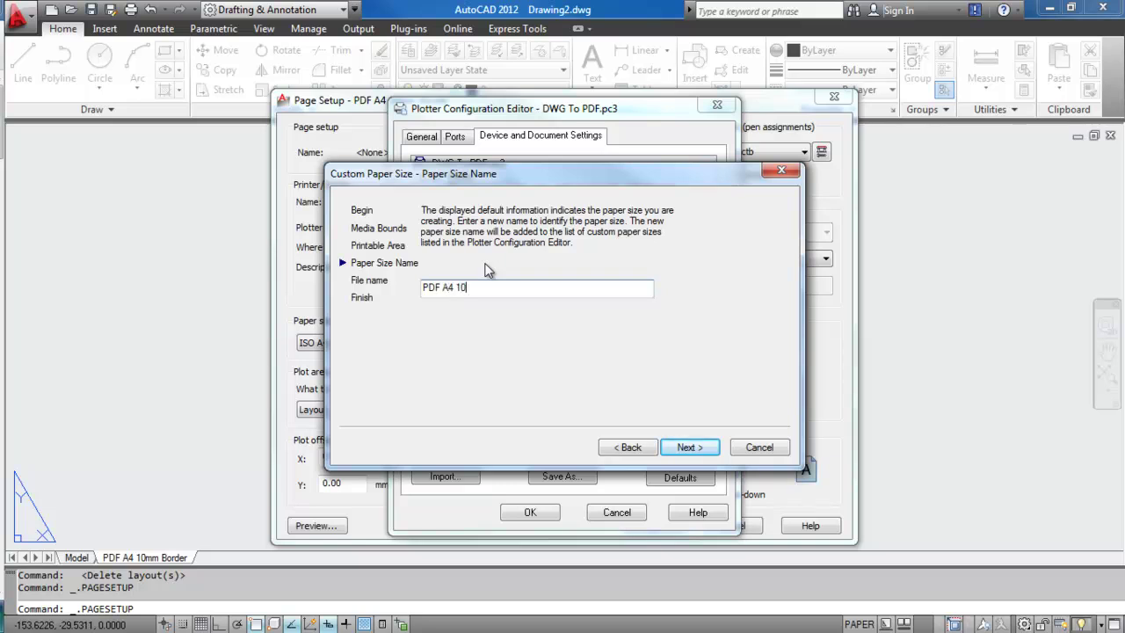
pyautogui.write(' m')
pyautogui.click(690, 447)
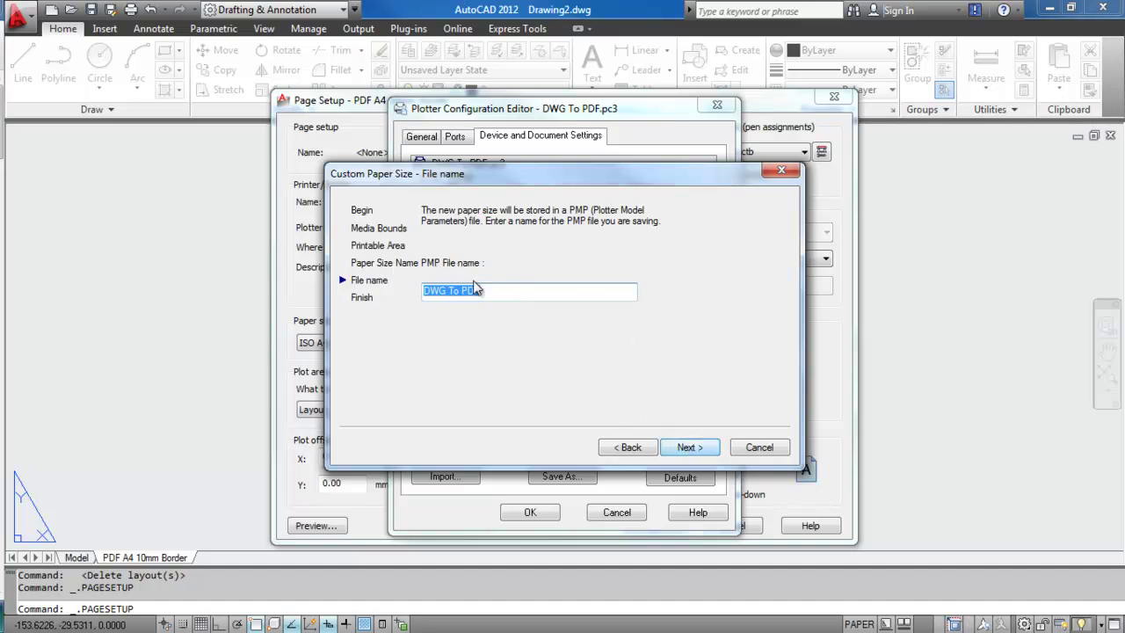
# Step: Finish the custom size wizard and save the changes to the DWG To PDF PC3 file
pyautogui.click(689, 447)
pyautogui.click(690, 447)
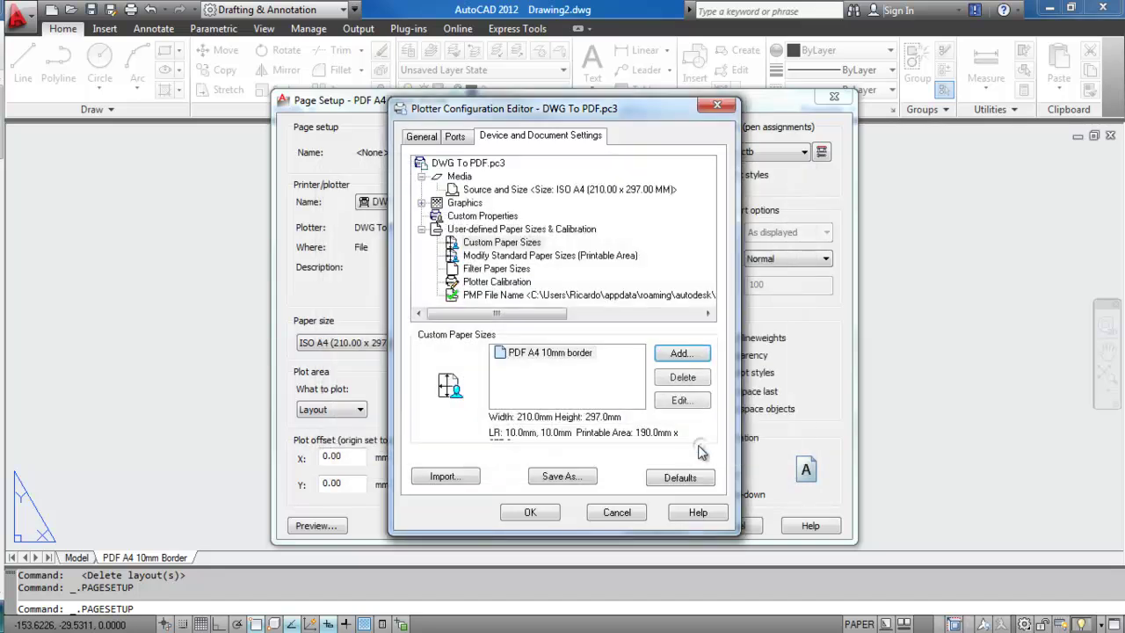
pyautogui.click(528, 352)
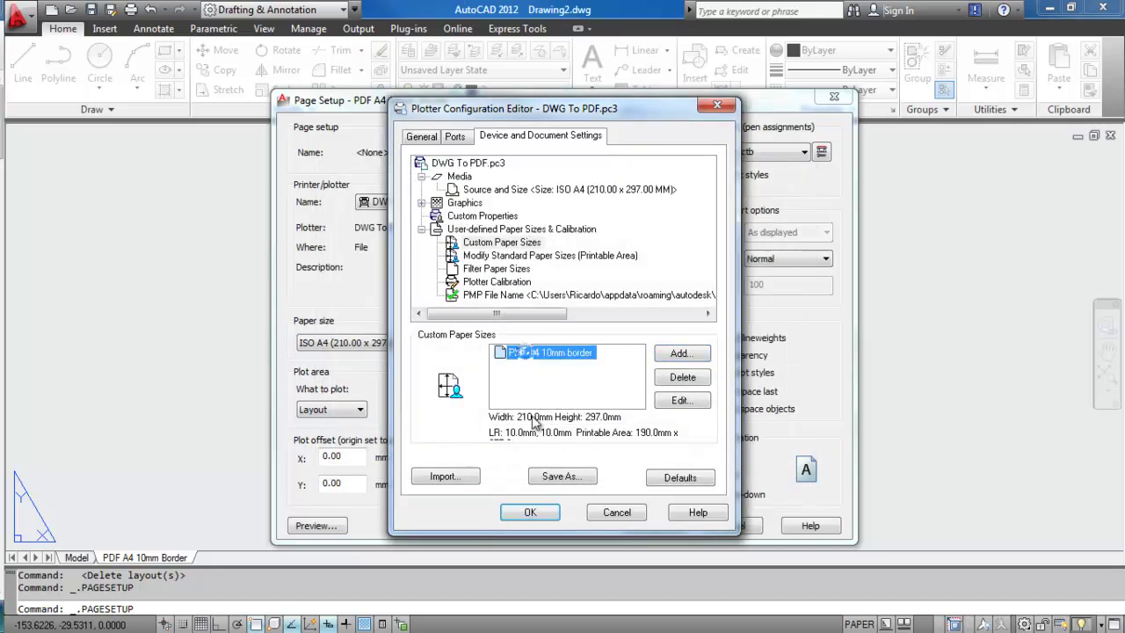
pyautogui.click(530, 512)
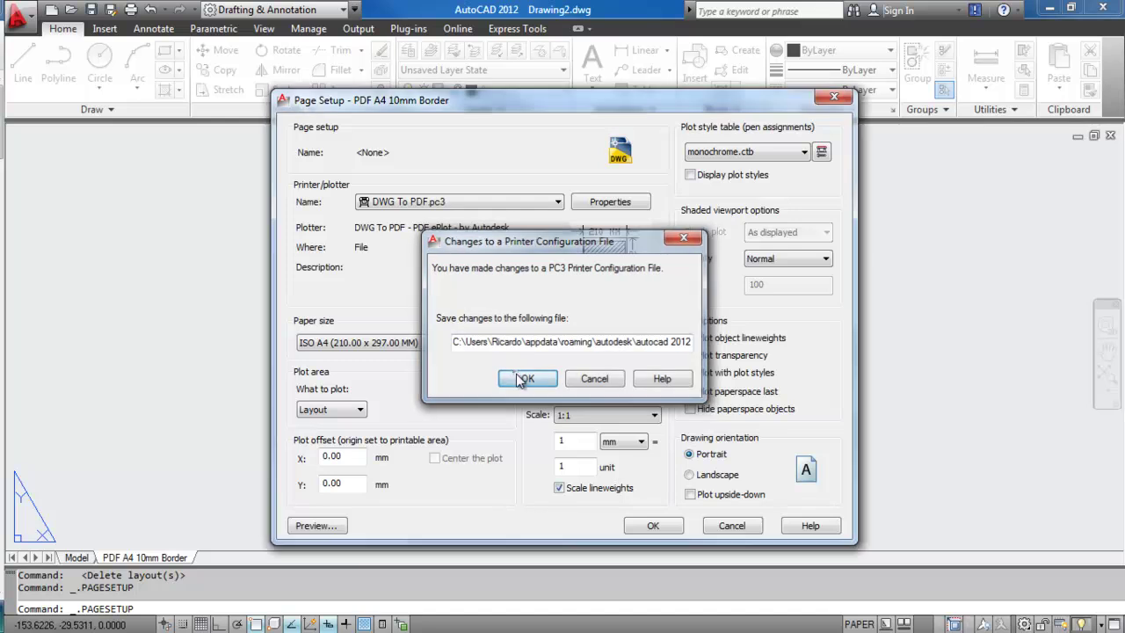
pyautogui.click(528, 376)
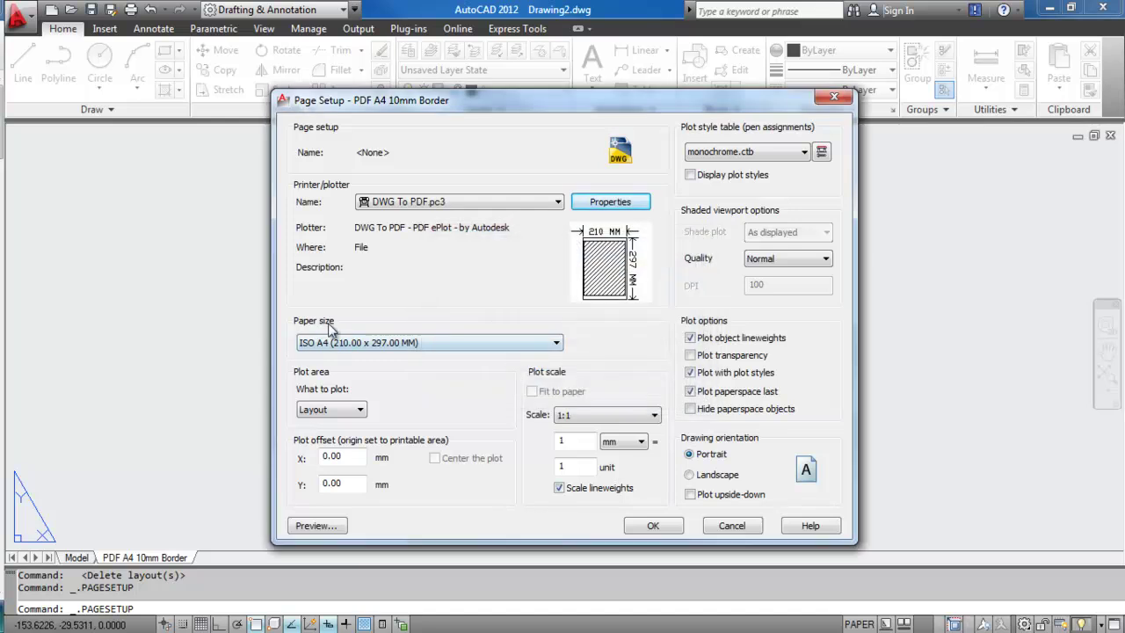
# Step: Choose PDF A4 10mm border as the layout's paper size and apply the page setup
pyautogui.click(460, 344)
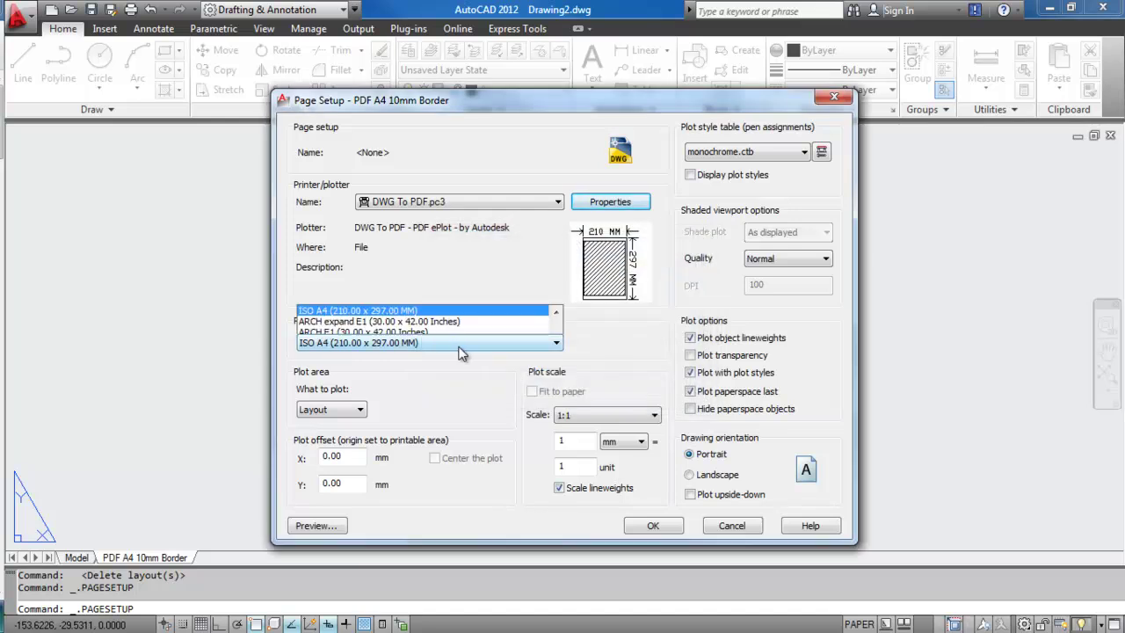
pyautogui.moveTo(555, 294); pyautogui.dragTo(563, 35)
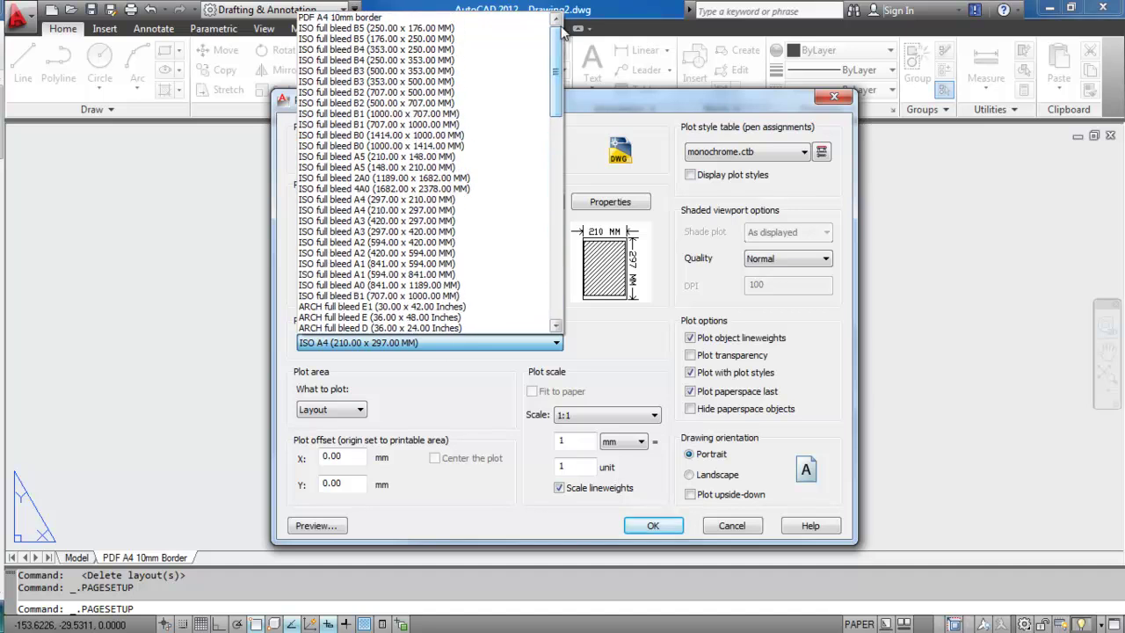
pyautogui.click(334, 18)
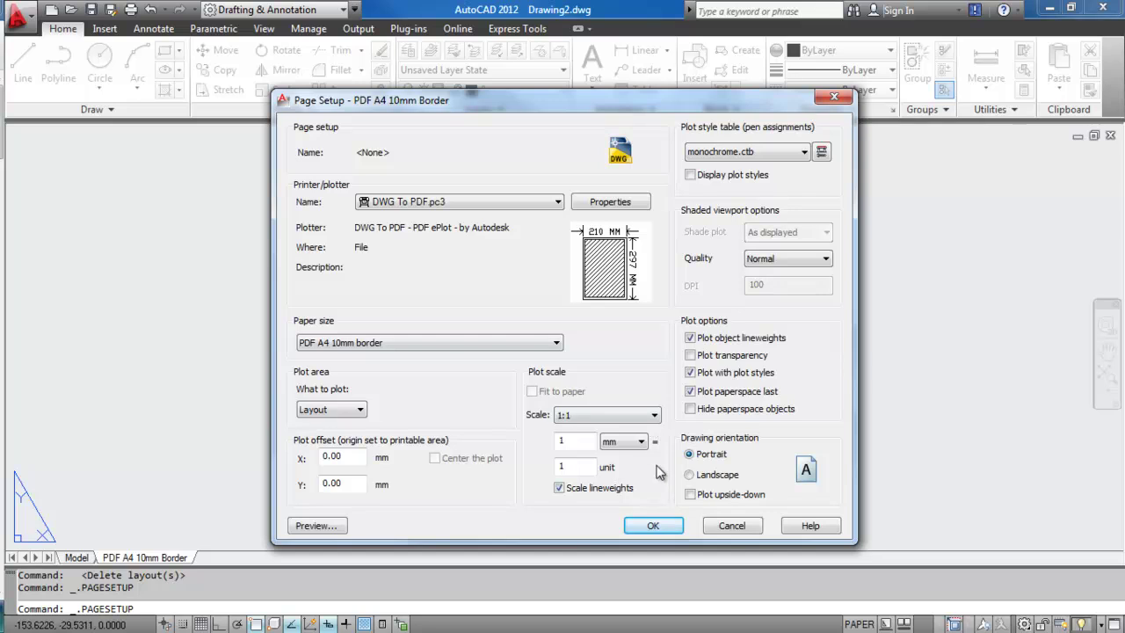
pyautogui.click(652, 526)
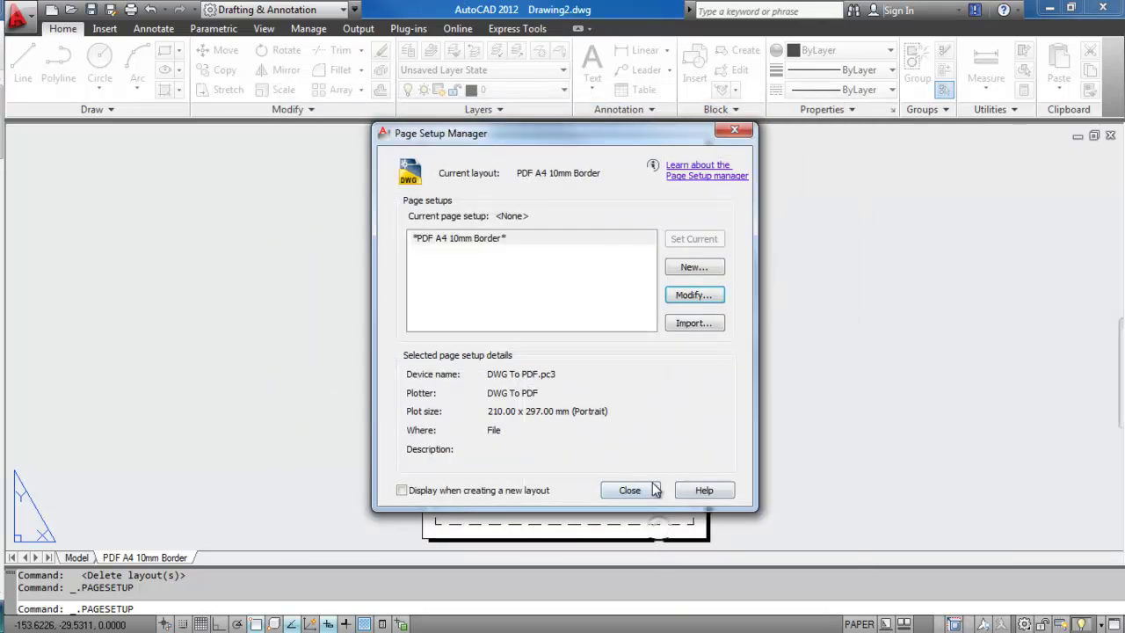
# Step: Close the Page Setup Manager, pan the sheet, and start then cancel a line
pyautogui.click(633, 489)
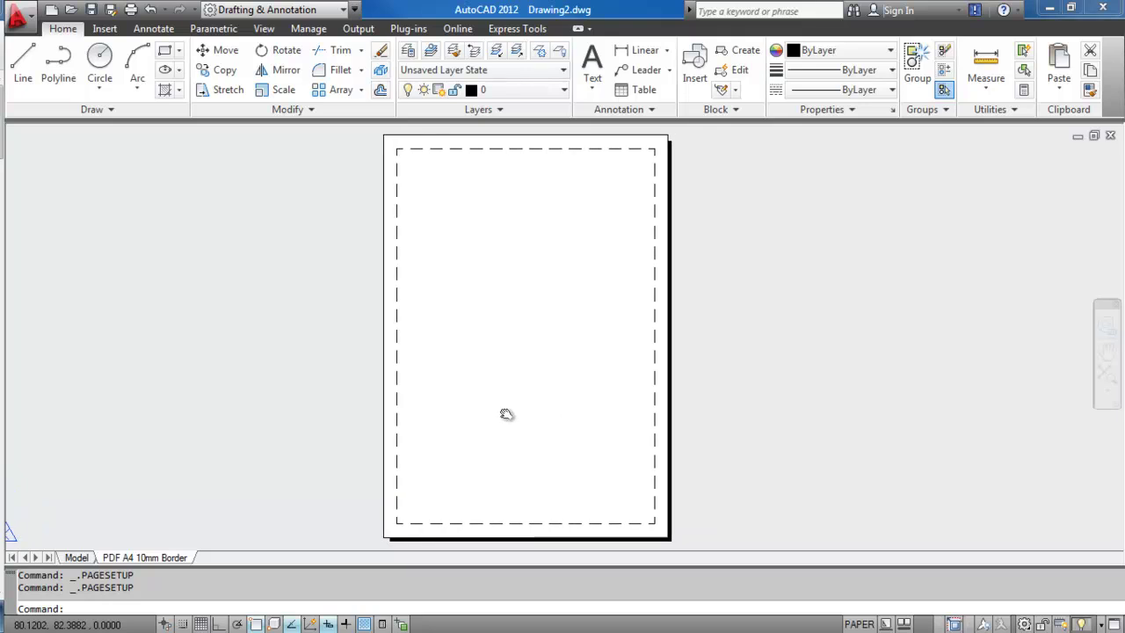
pyautogui.moveTo(544, 414); pyautogui.dragTo(504, 414, button='middle')
pyautogui.click(23, 65)
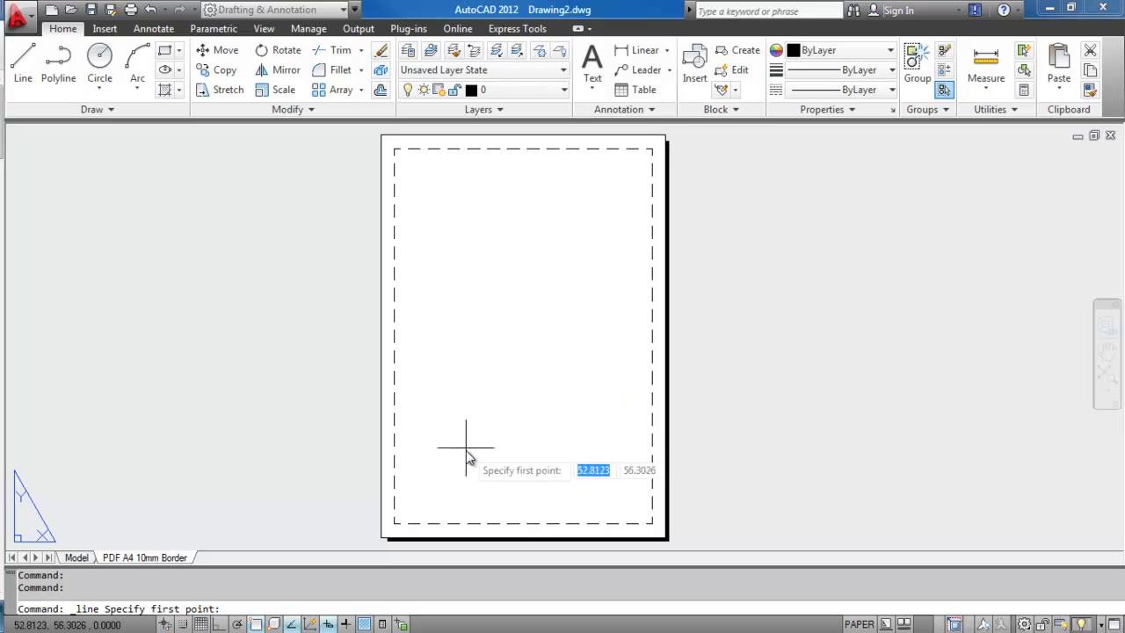
pyautogui.press('Escape')
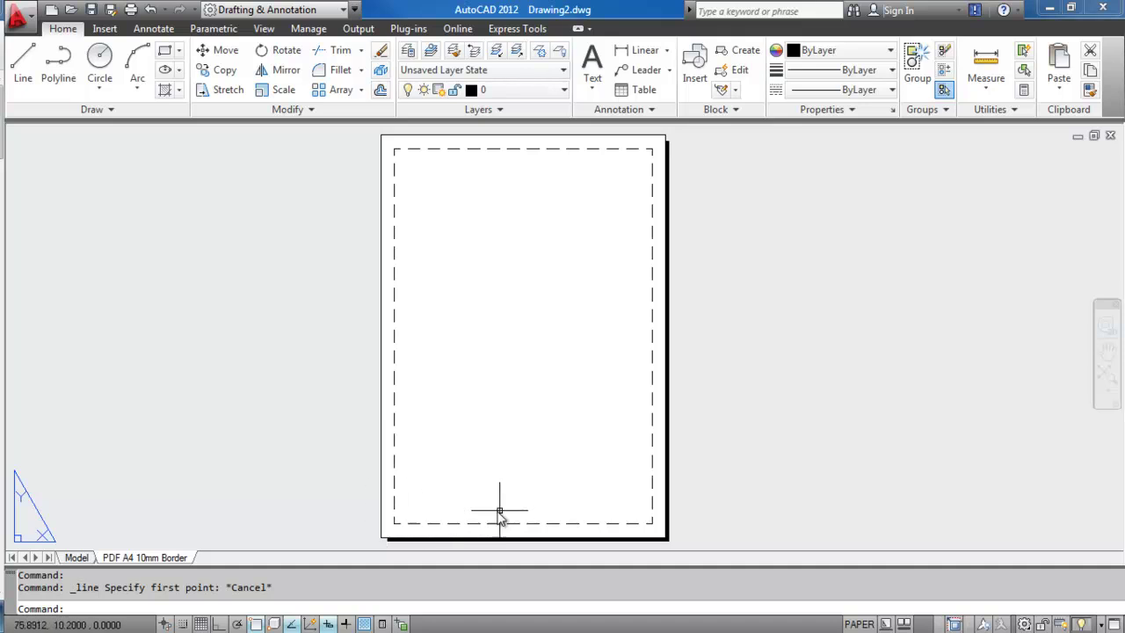
# Step: Draw a rectangle from corner 0,0 sized 190 by 277, then zoom to check it
pyautogui.click(166, 53)
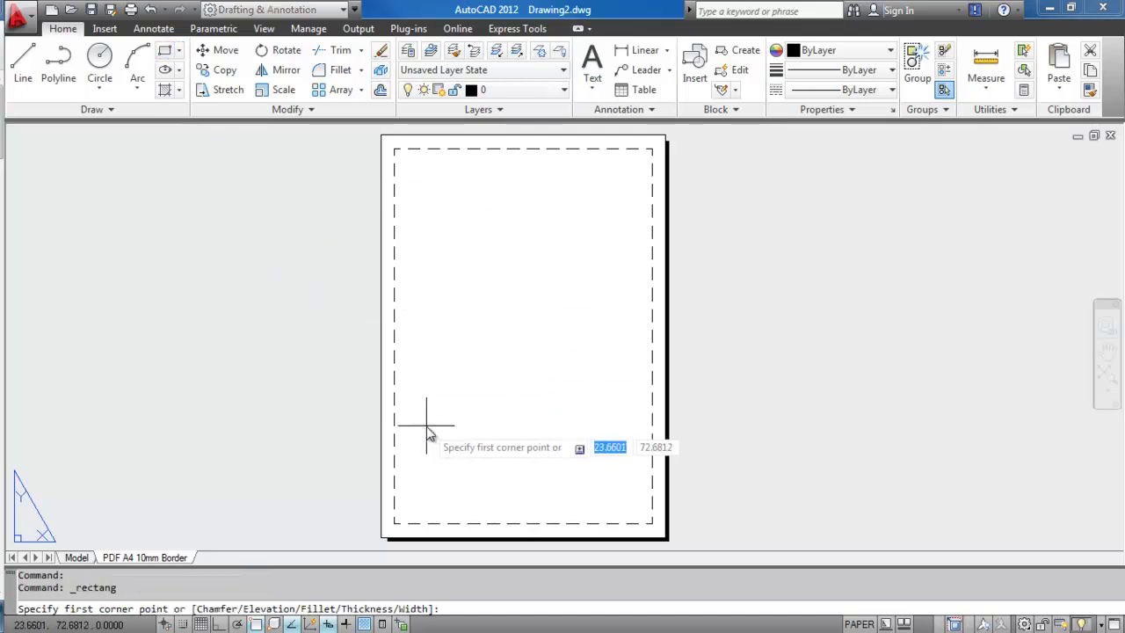
pyautogui.write('0,0')
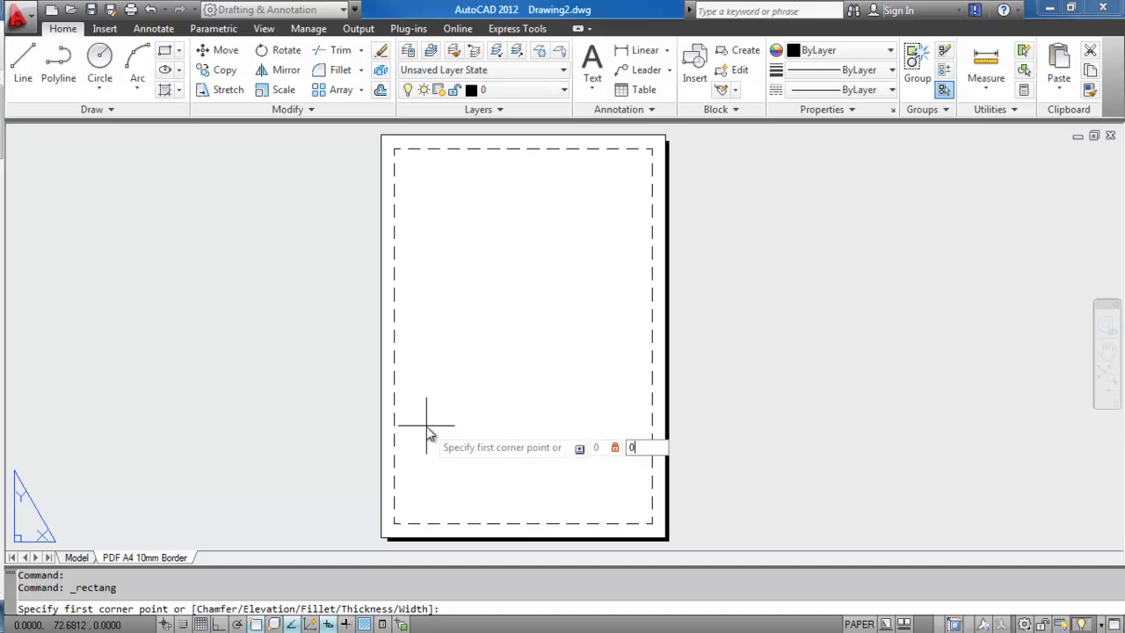
pyautogui.press('Return')
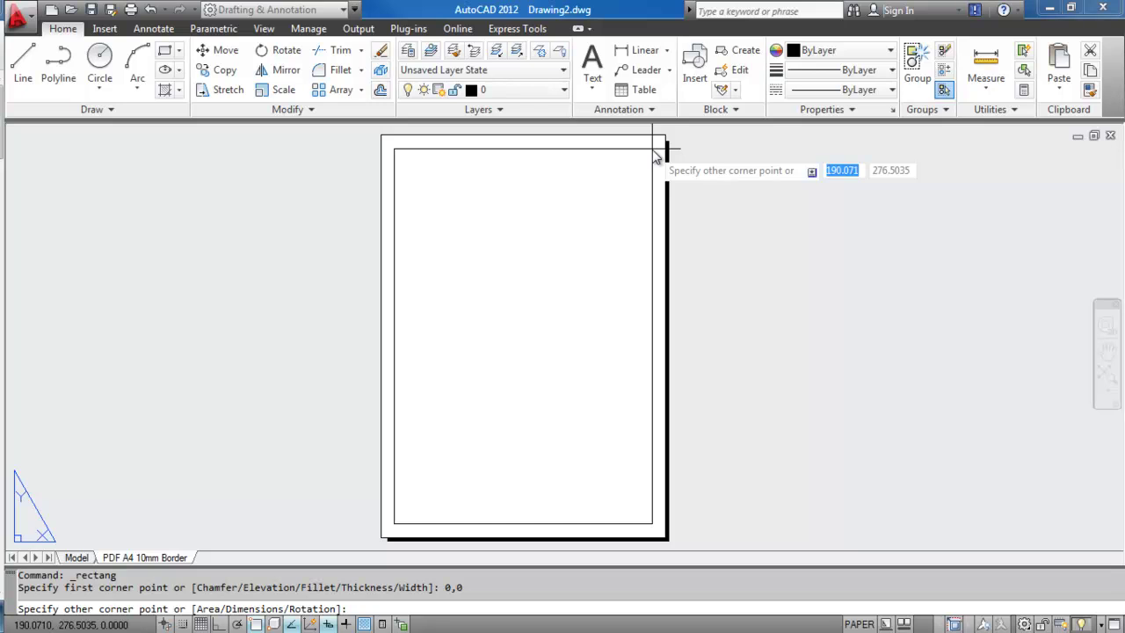
pyautogui.write('190')
pyautogui.press('Tab')
pyautogui.write('2')
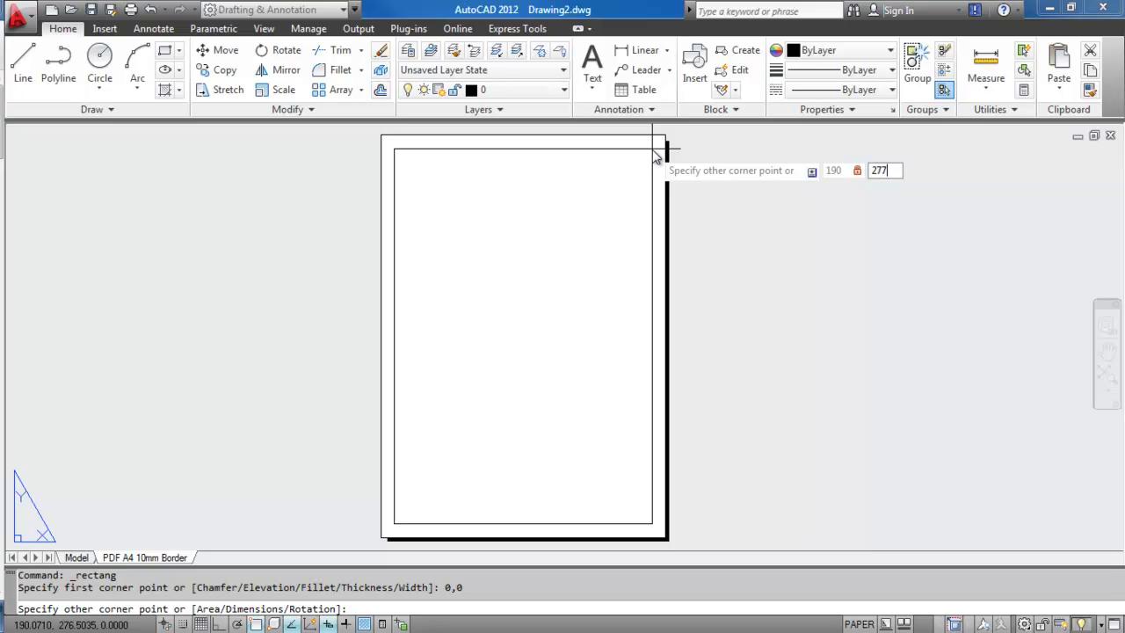
pyautogui.press('Return')
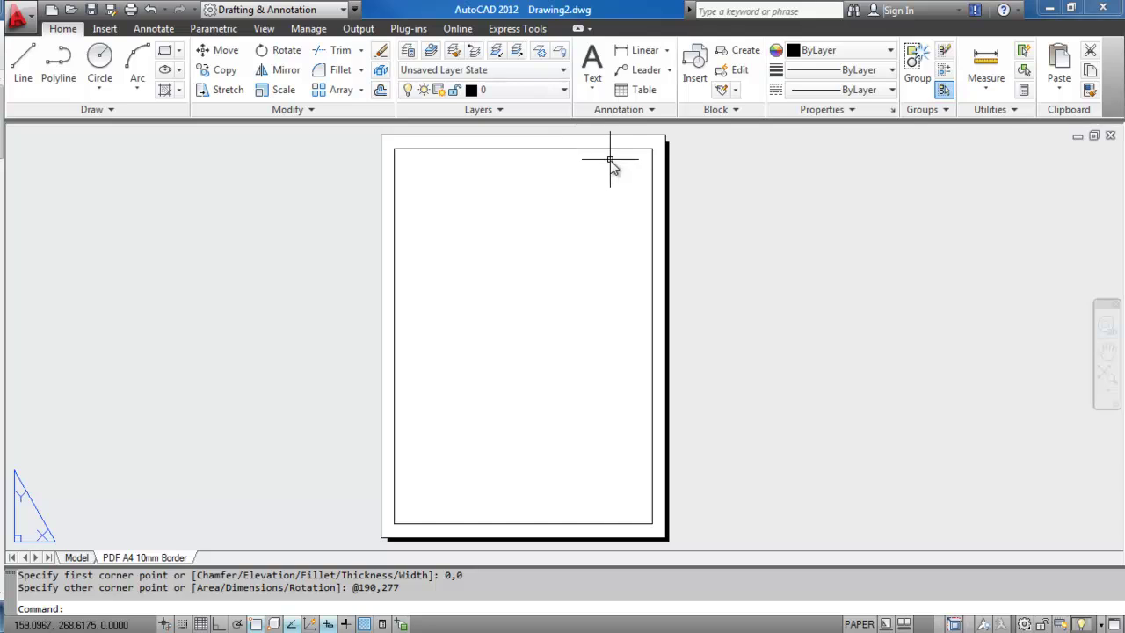
pyautogui.scroll(5, 409, 142)
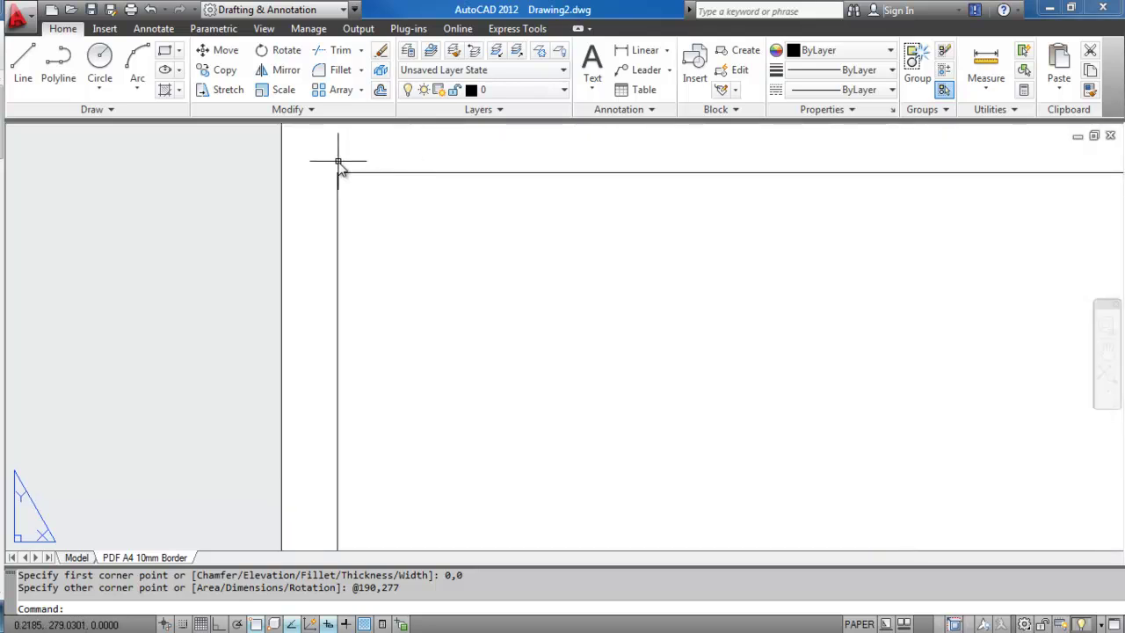
pyautogui.scroll(-5, 338, 165)
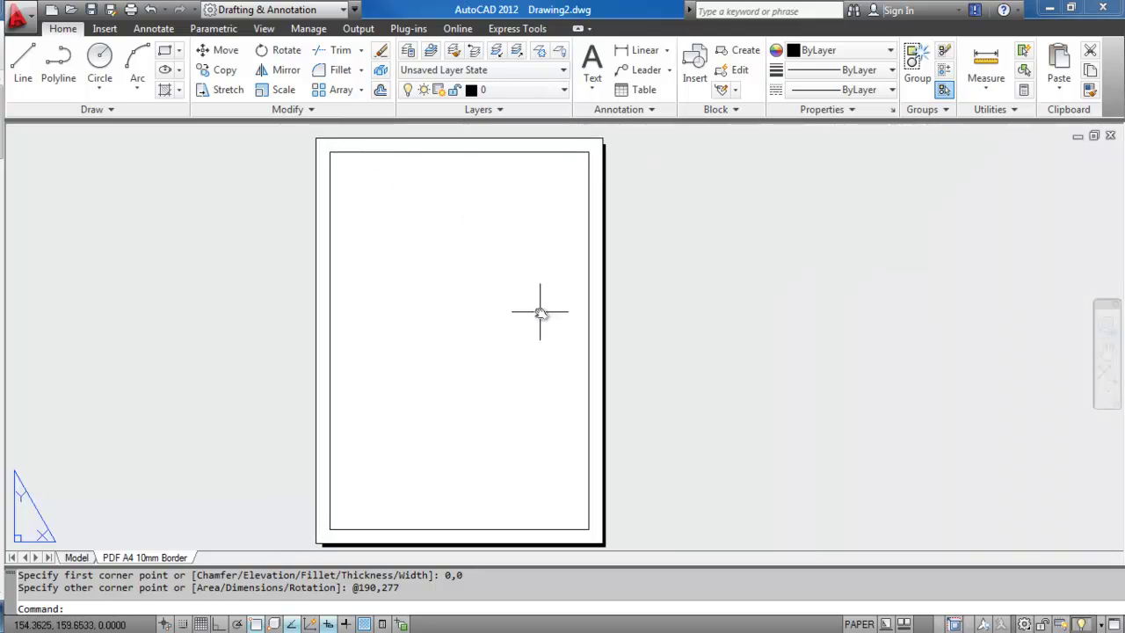